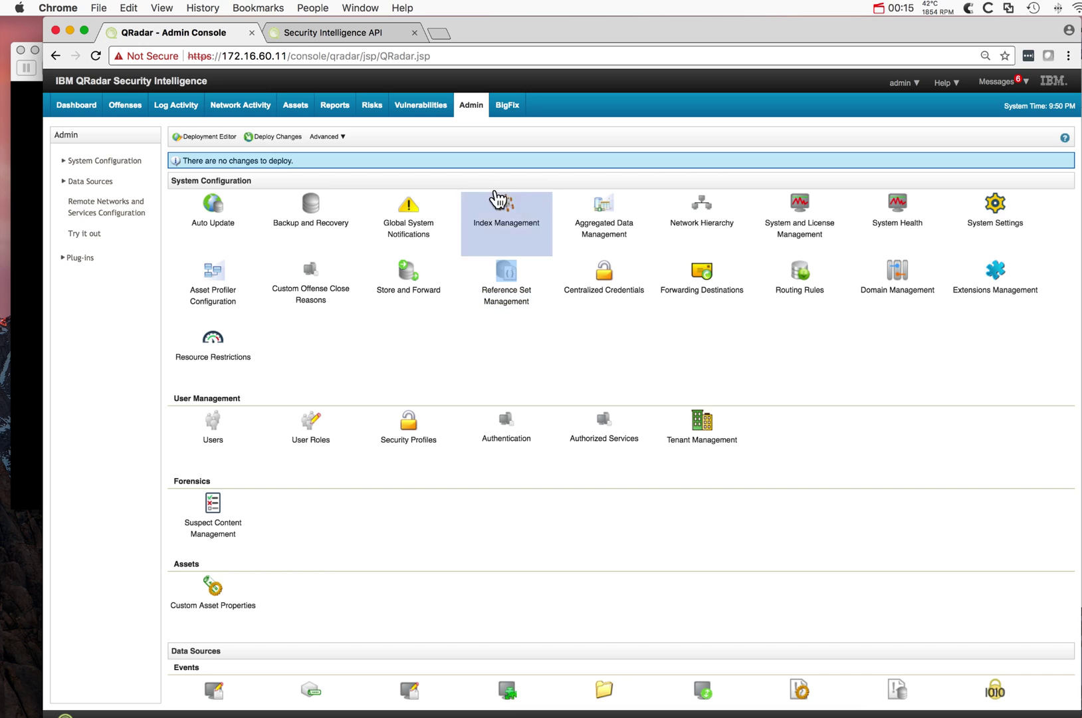
Step: Review the 255 hash values in ProcessHashesStartedAsSystemUser, then close both reference set windows
left_click(509, 286)
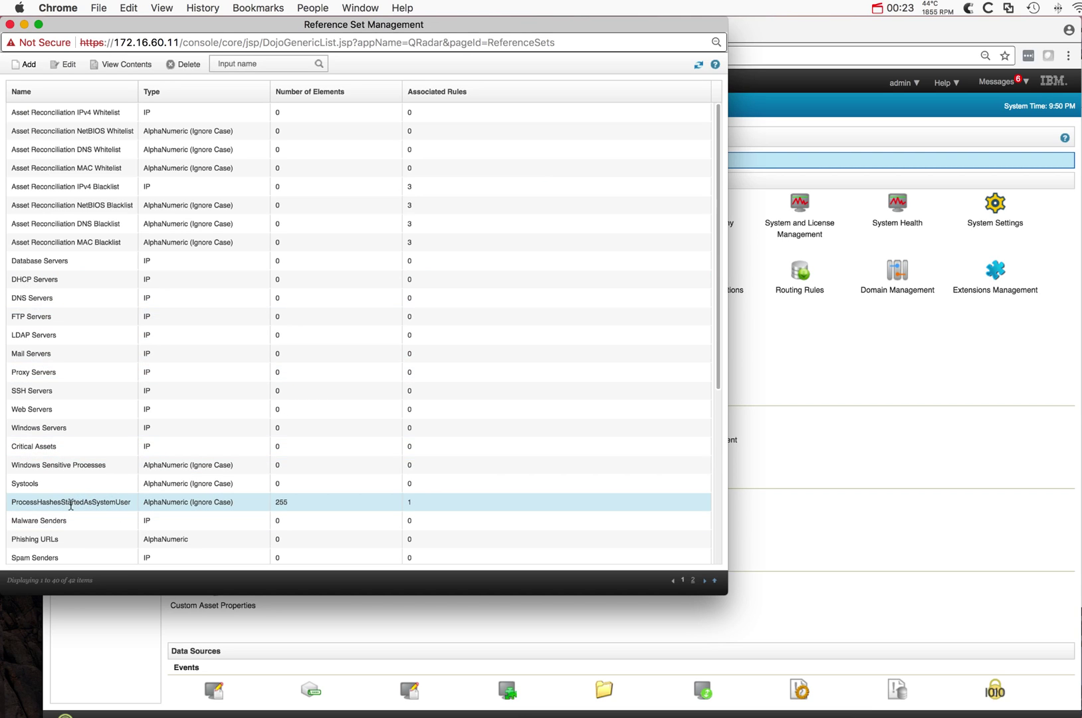
double_click(92, 501)
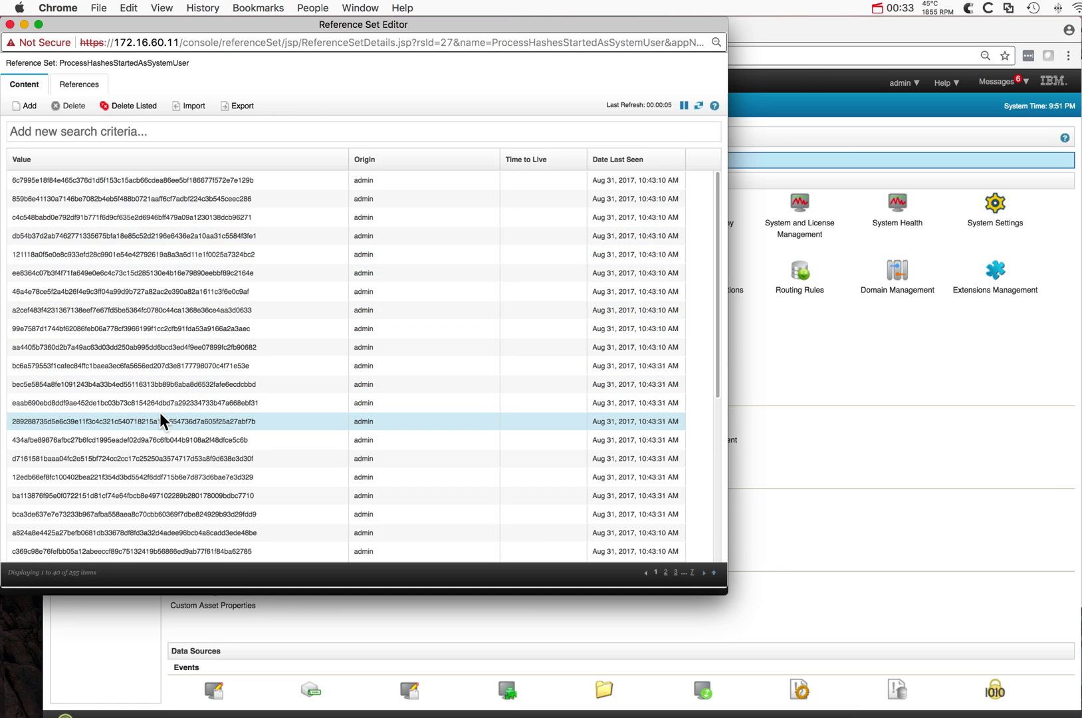
scroll(159, 411, "down", 3)
scroll(159, 412, "down", 5)
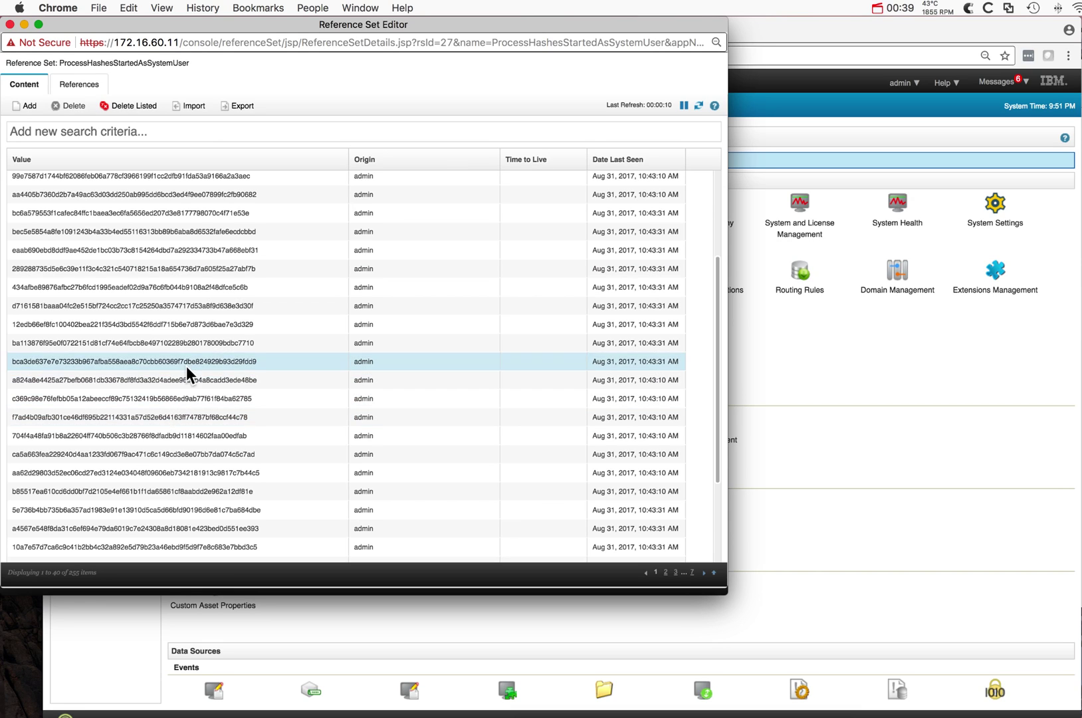
scroll(185, 355, "up", 5)
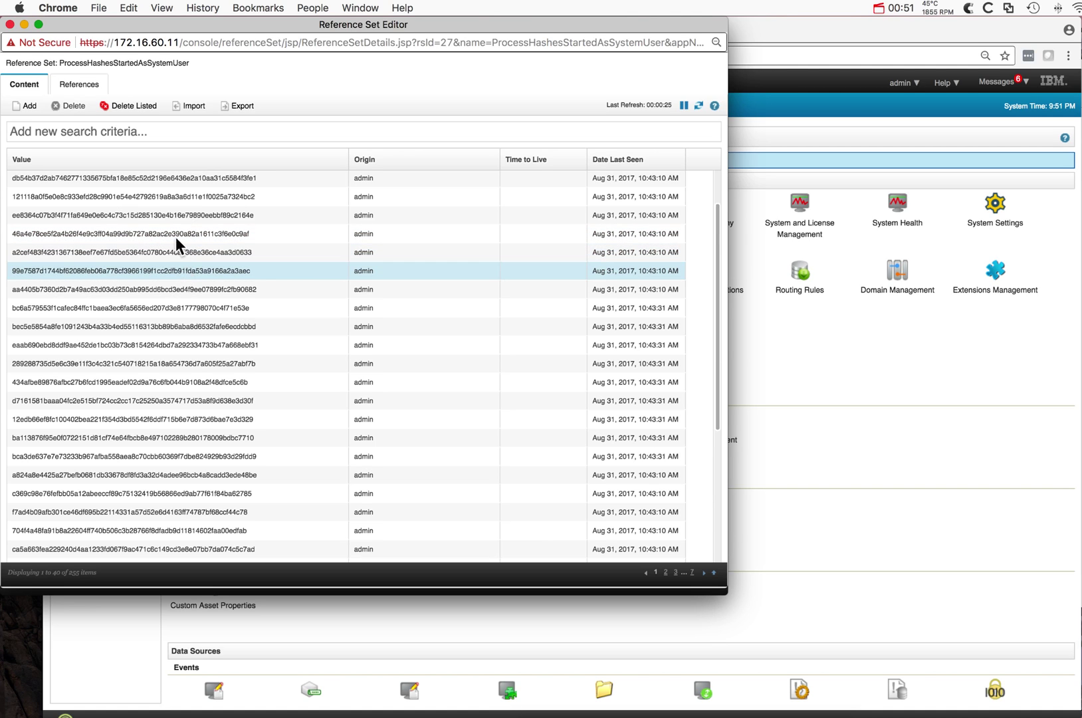
left_click(10, 25)
left_click(11, 26)
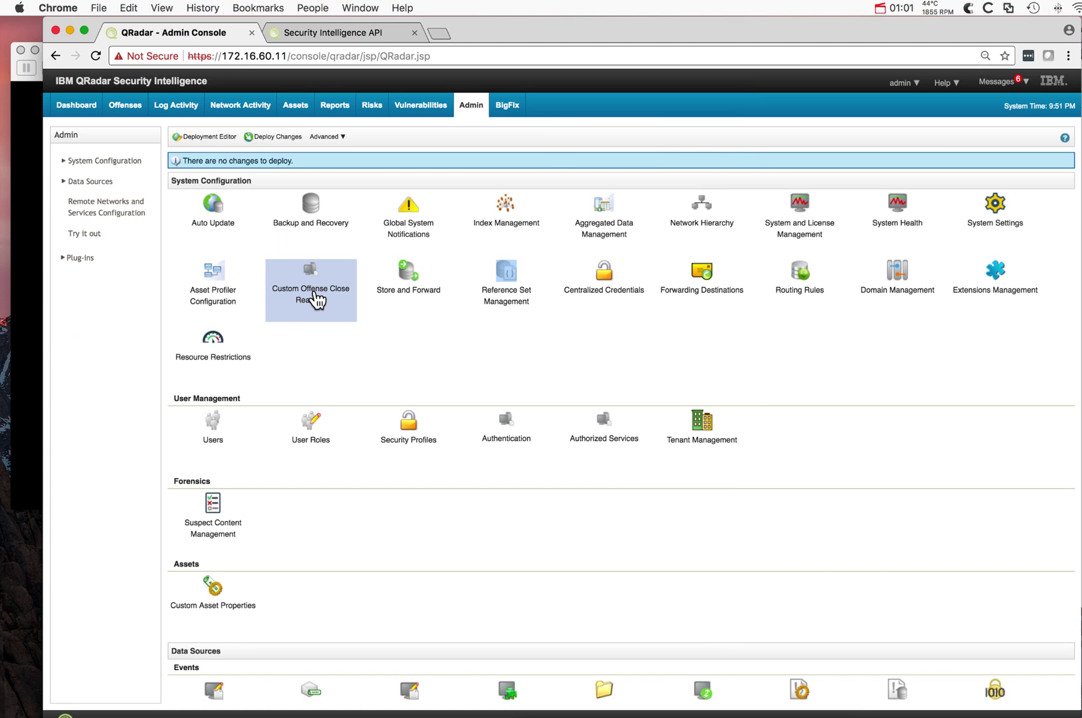
key("super+Tab")
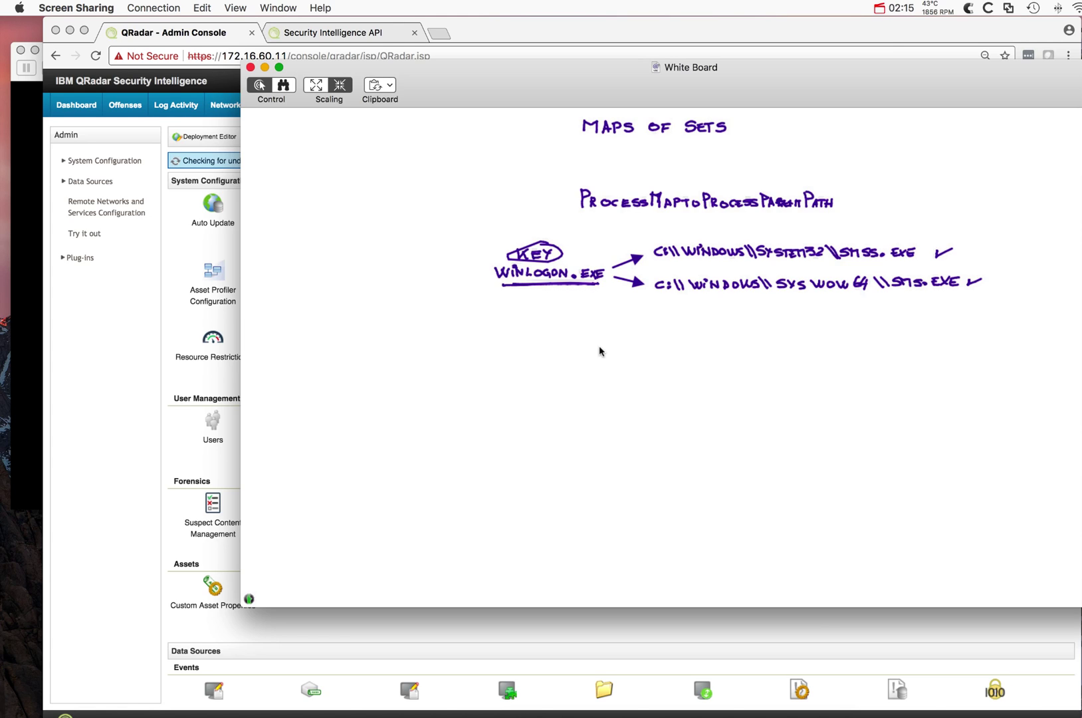
left_click(250, 67)
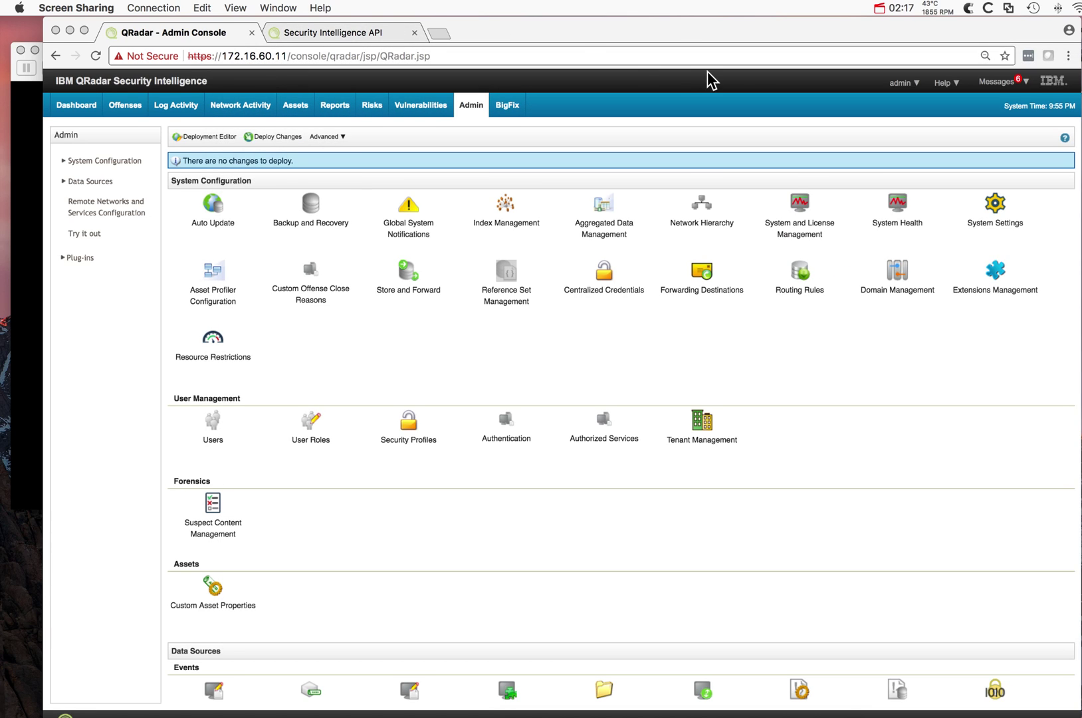
Step: Open Help > Interactive API for Developers and expand the version 7.1 /reference_data endpoints
left_click(944, 93)
left_click(944, 92)
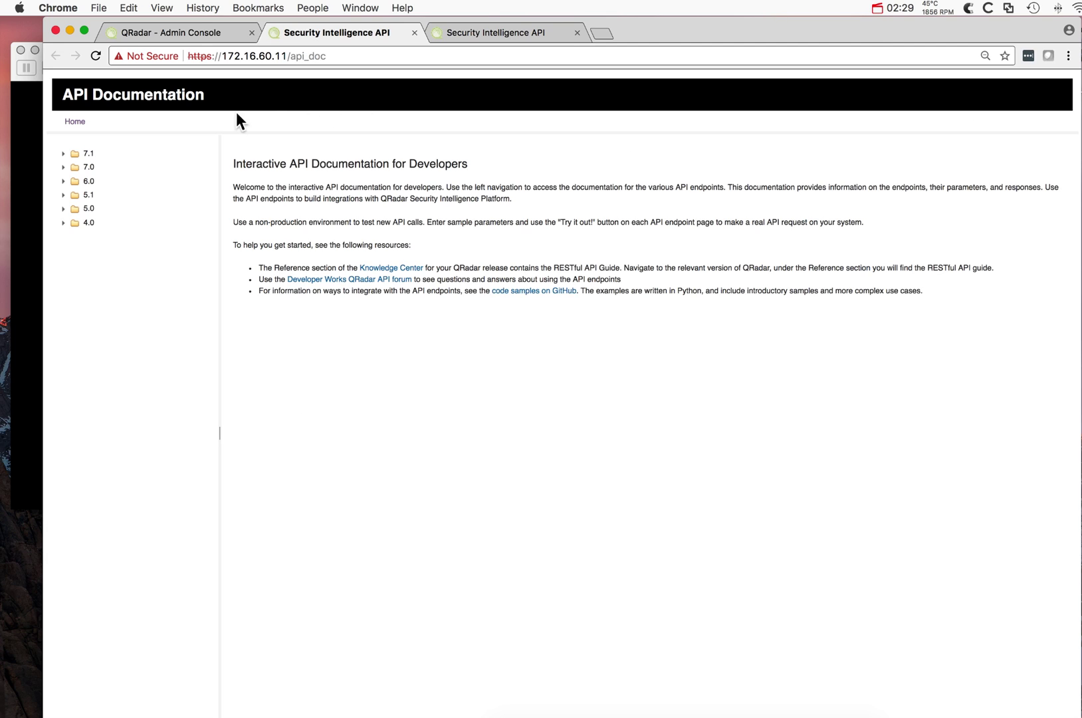
left_click(63, 153)
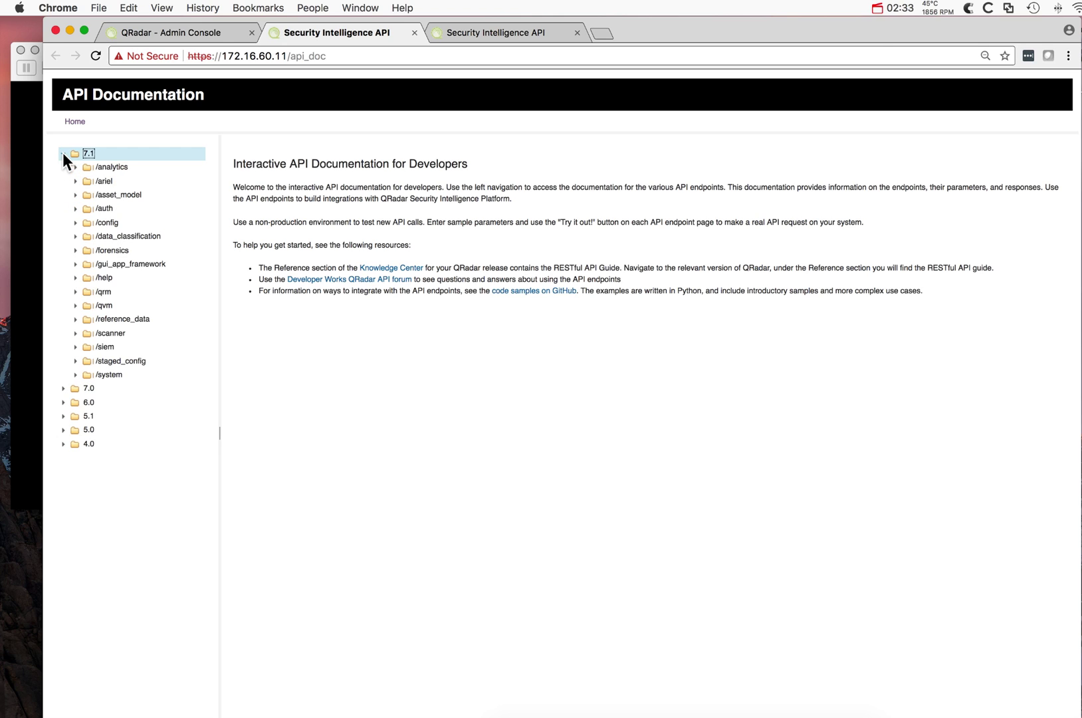
left_click(75, 319)
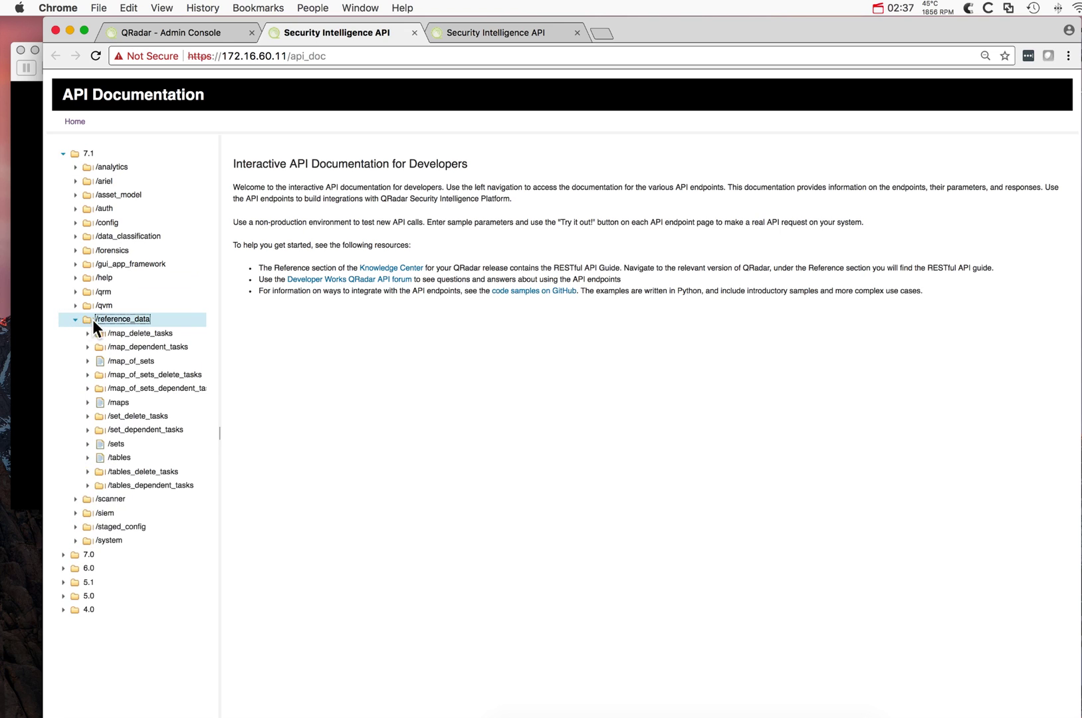
Step: Run GET /reference_data/map_of_sets and check the 200 response listing ProcessMaptoProcessParentPath with 22 elements
left_click(113, 360)
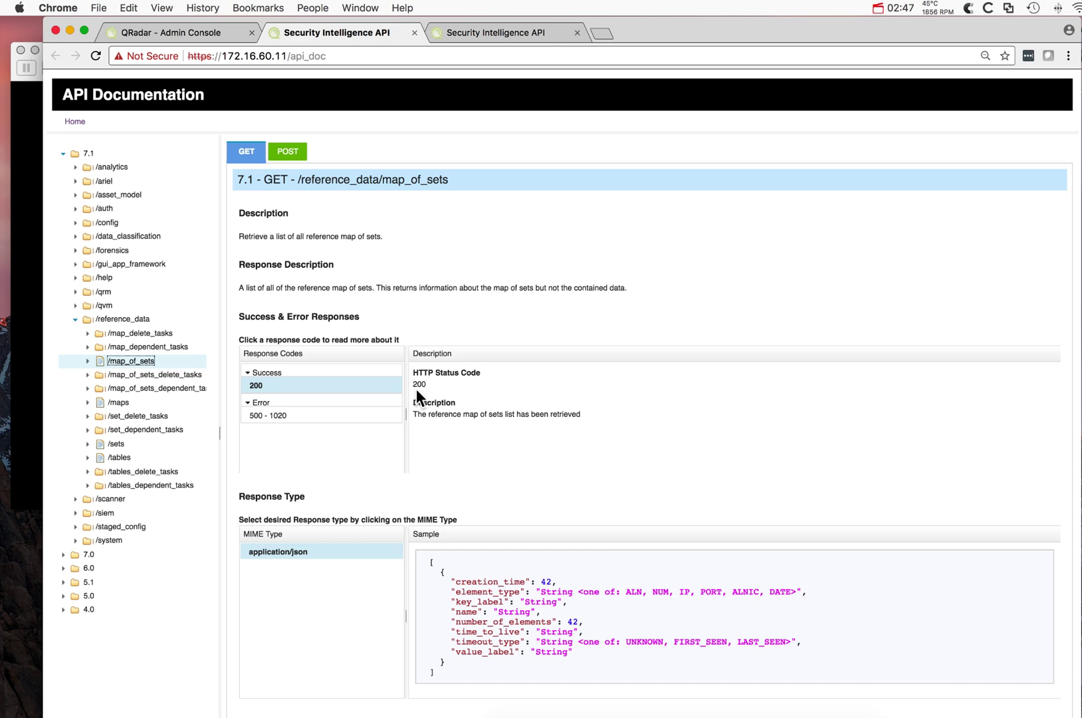
scroll(441, 456, "down", 5)
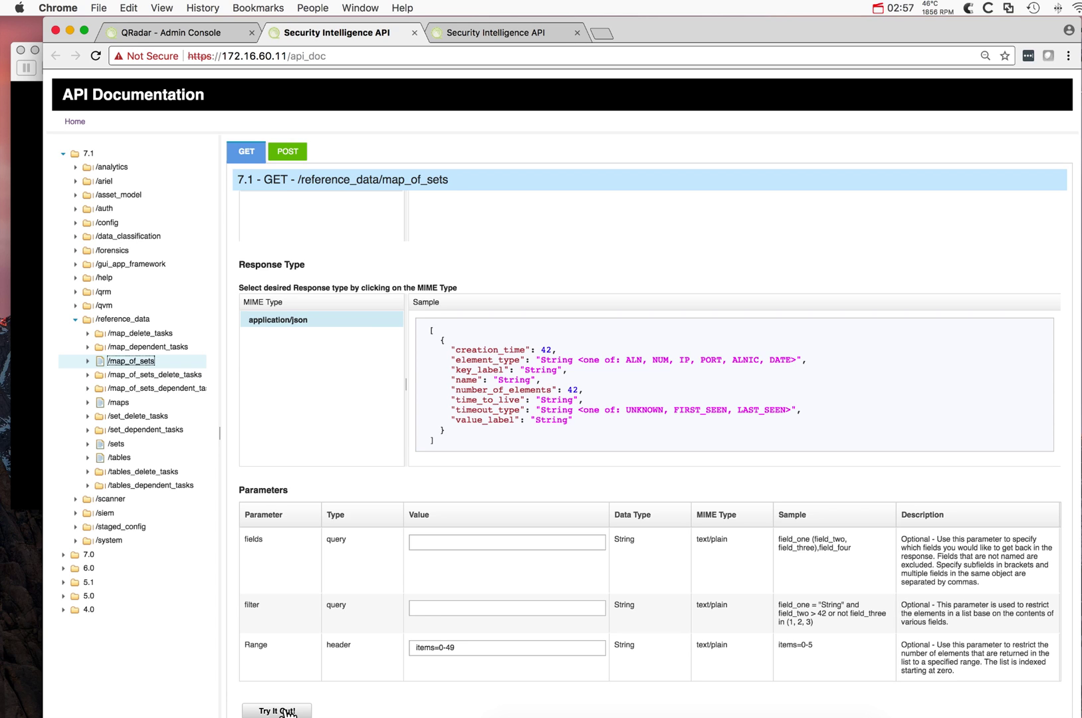
left_click(288, 712)
scroll(296, 692, "down", 5)
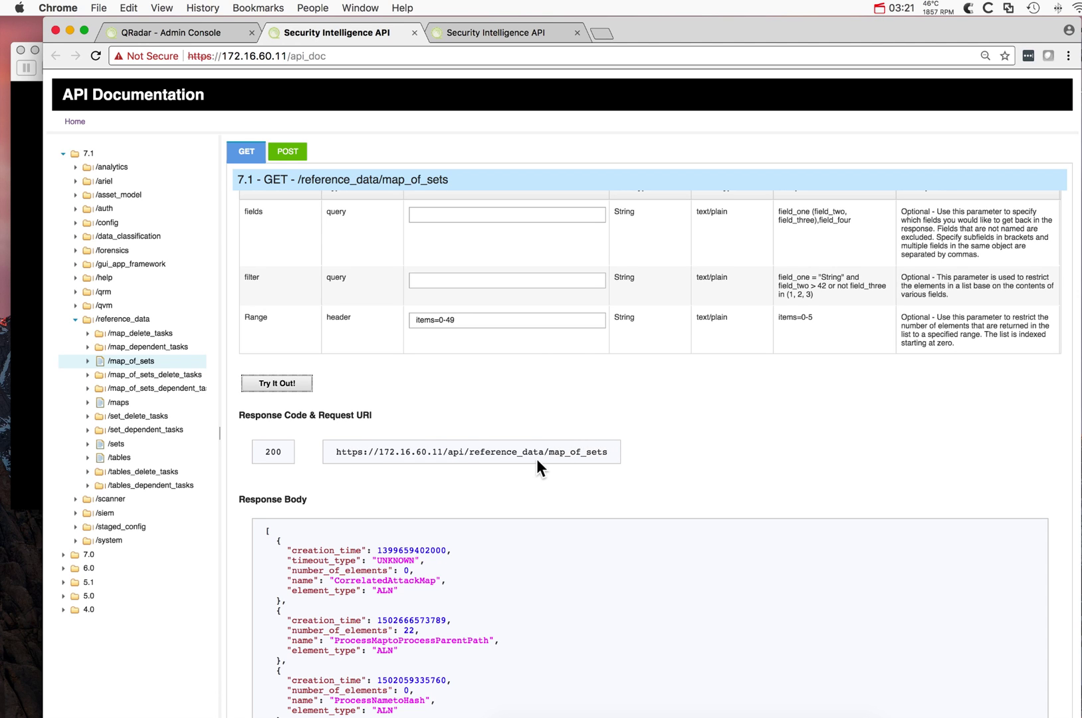
scroll(450, 545, "down", 3)
scroll(451, 545, "down", 5)
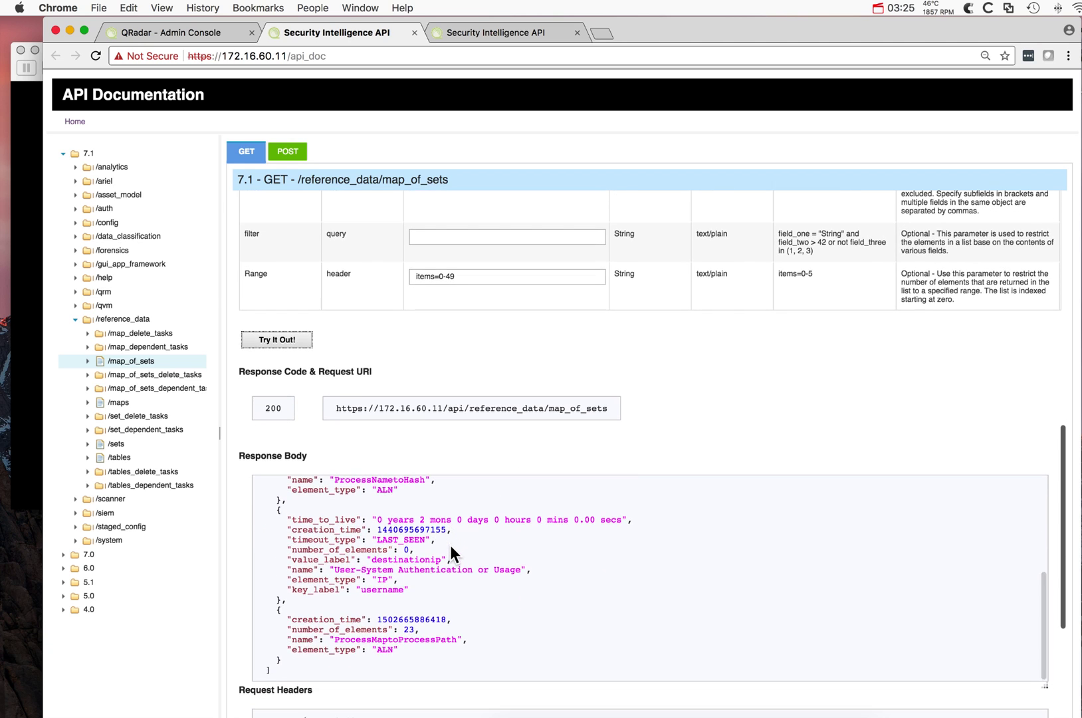
scroll(450, 545, "up", 3)
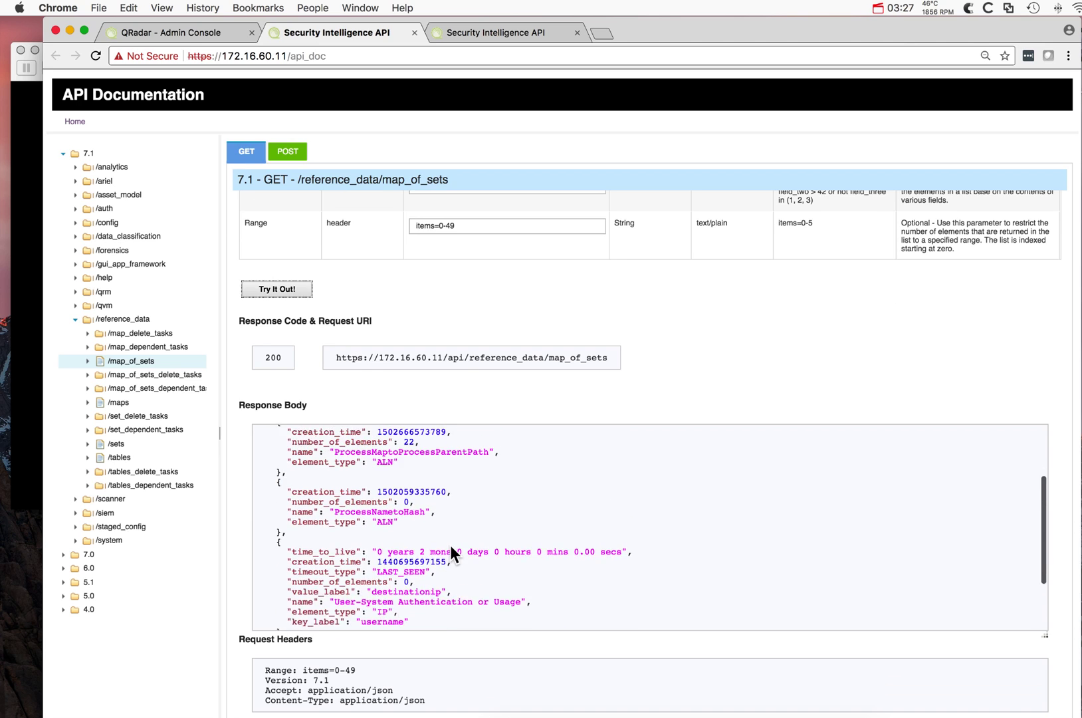
scroll(450, 545, "up", 3)
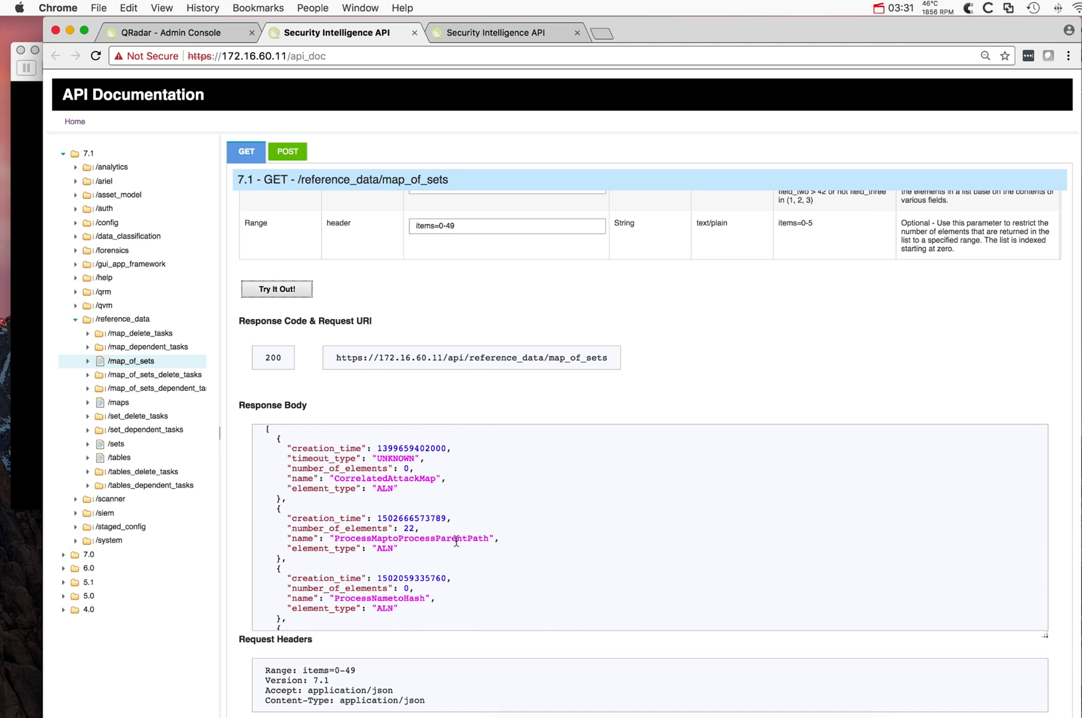
Step: Copy the ProcessMaptoProcessParentPath name and expand /map_of_sets to show /bulk_load and /{name}
left_click_drag(491, 539, 332, 535)
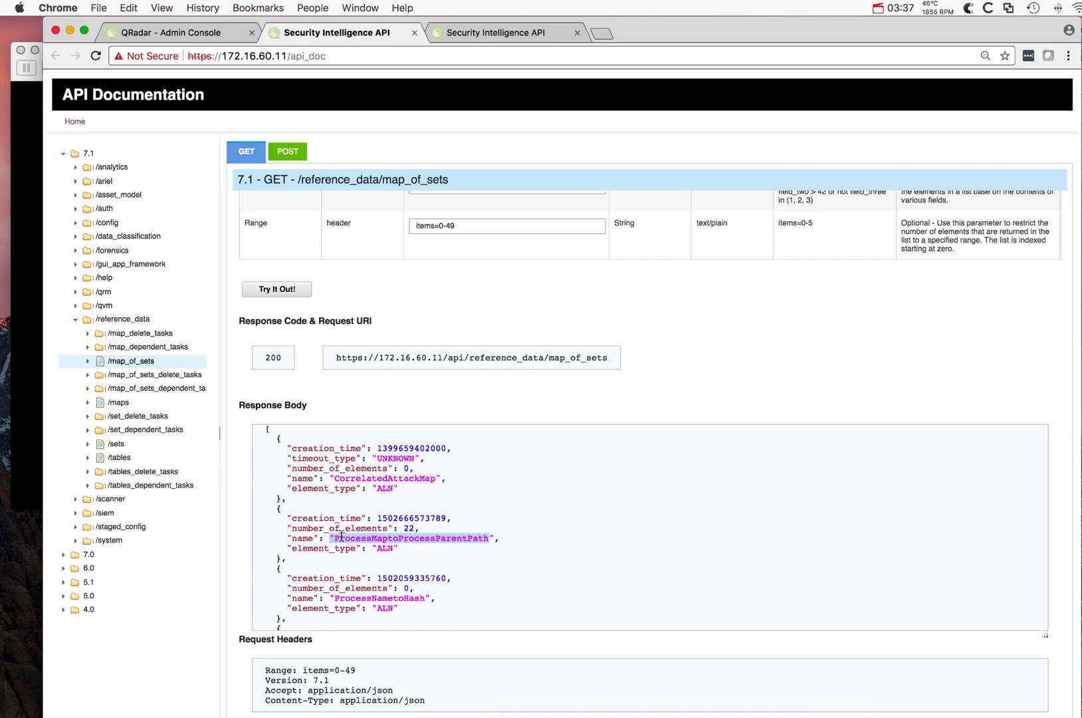
left_click(340, 539)
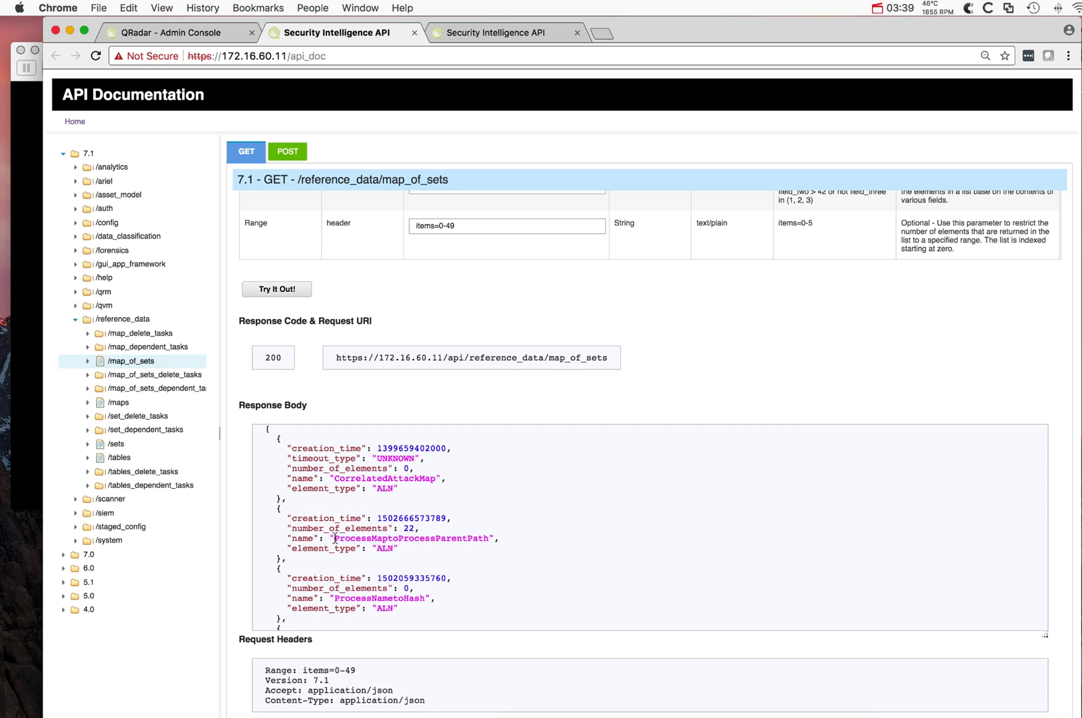
left_click_drag(335, 538, 490, 537)
key("super+c")
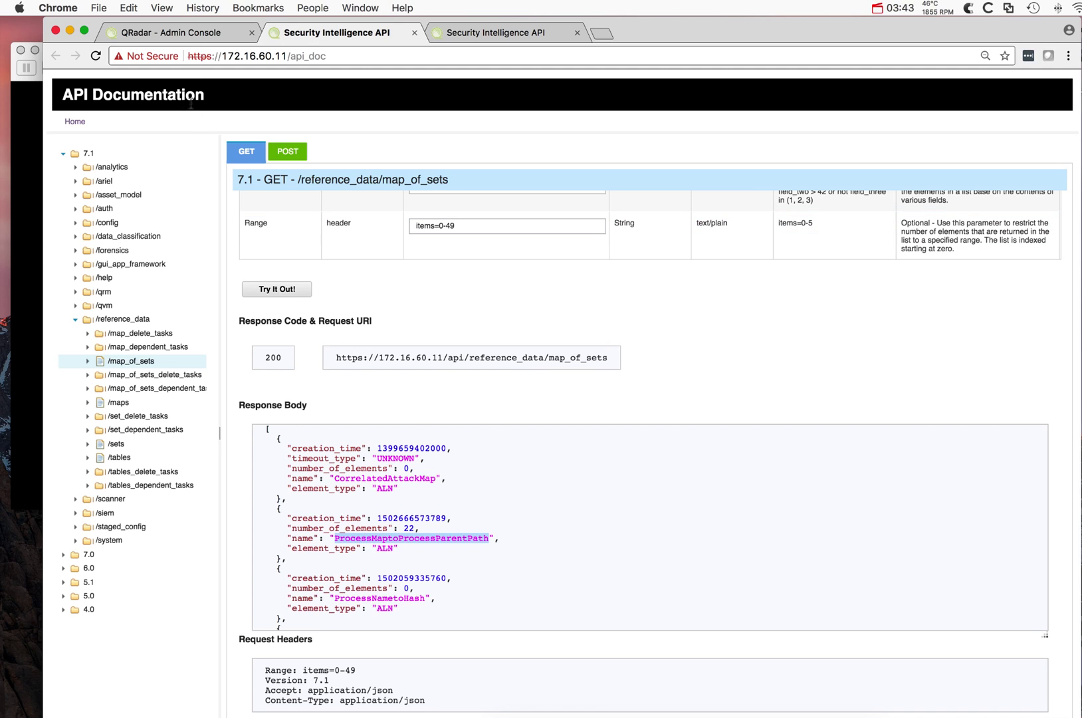
left_click(128, 9)
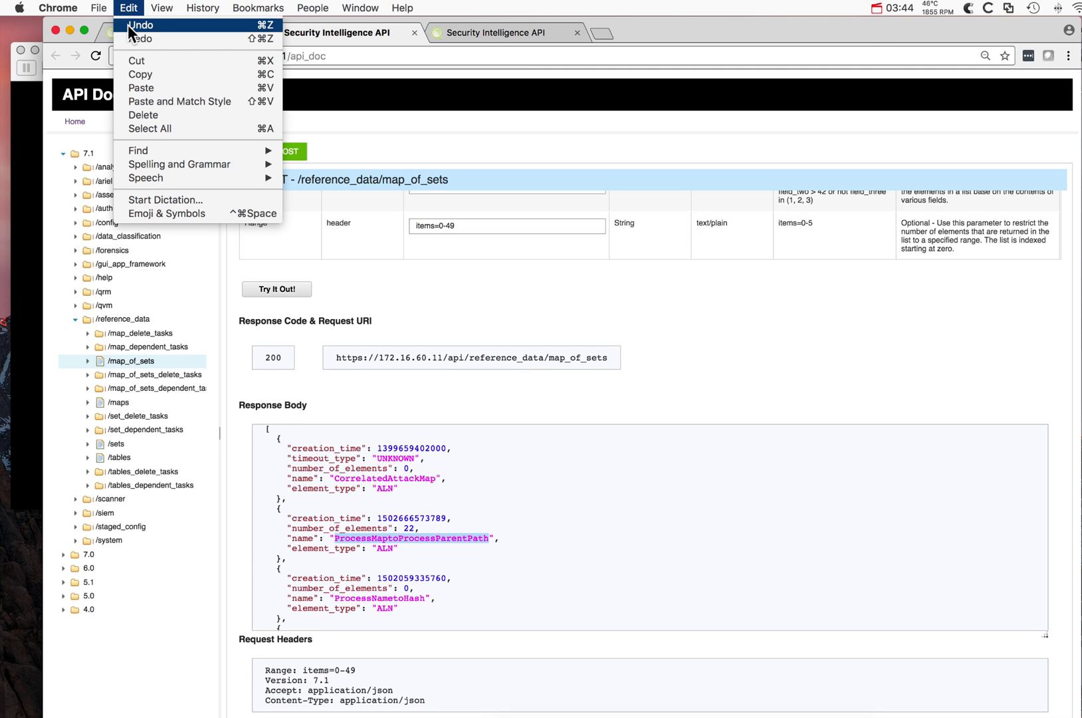
left_click(140, 77)
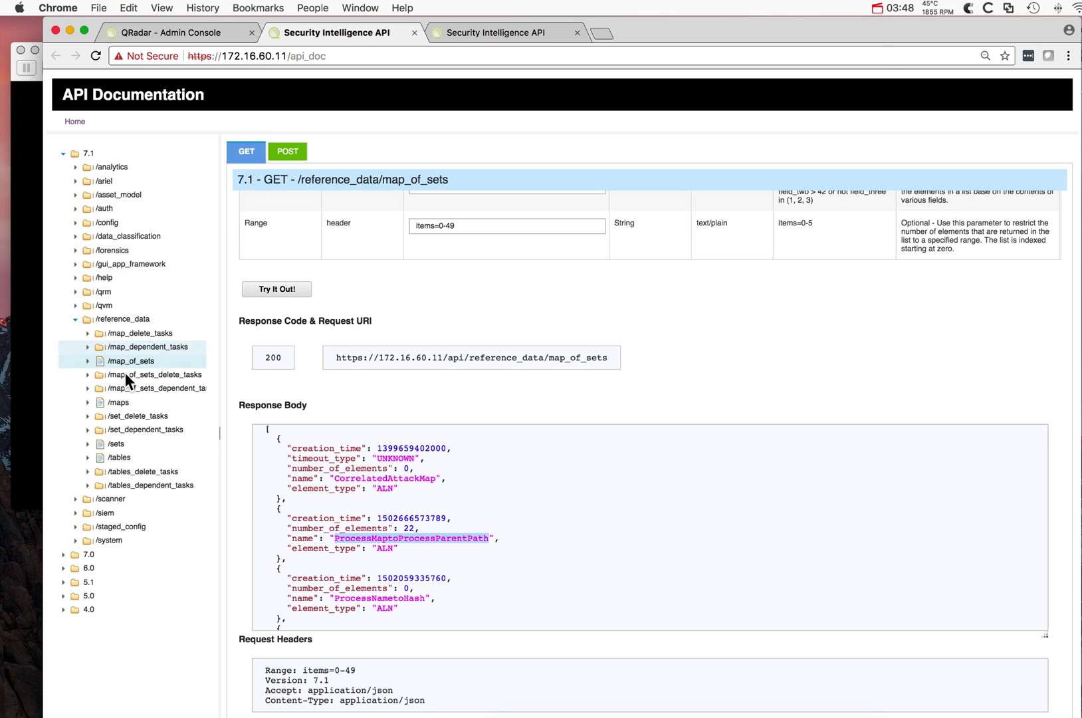
left_click(87, 360)
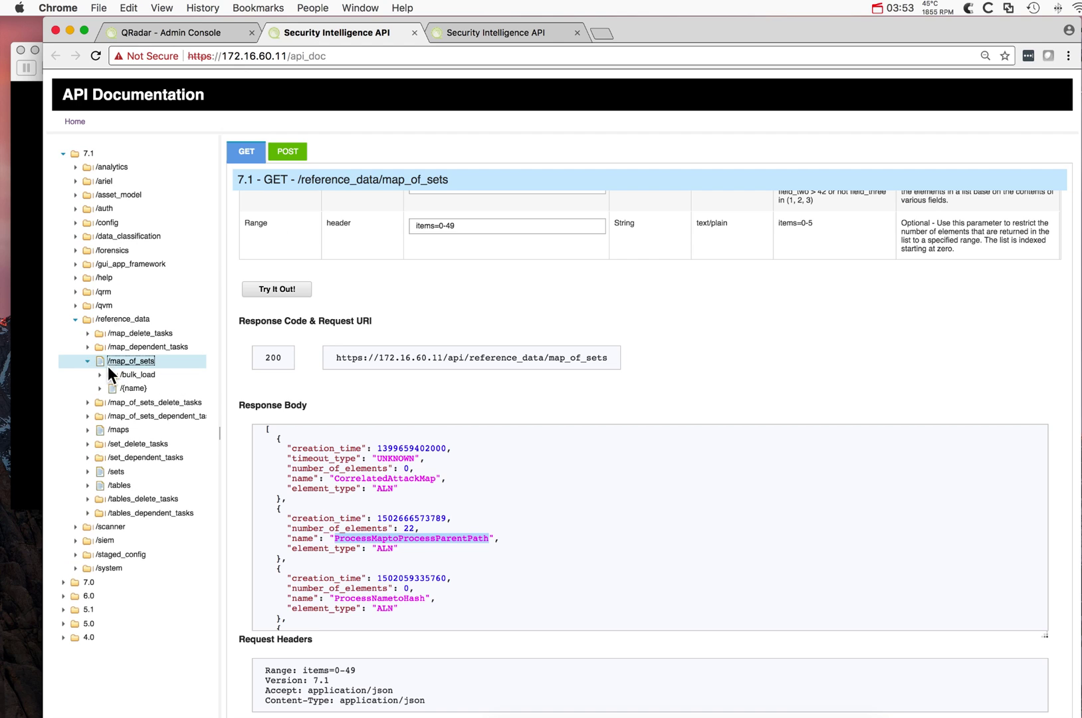
Step: Paste ProcessMaptoProcessParentPath into the name parameter of GET /reference_data/map_of_sets/{name}
left_click(117, 388)
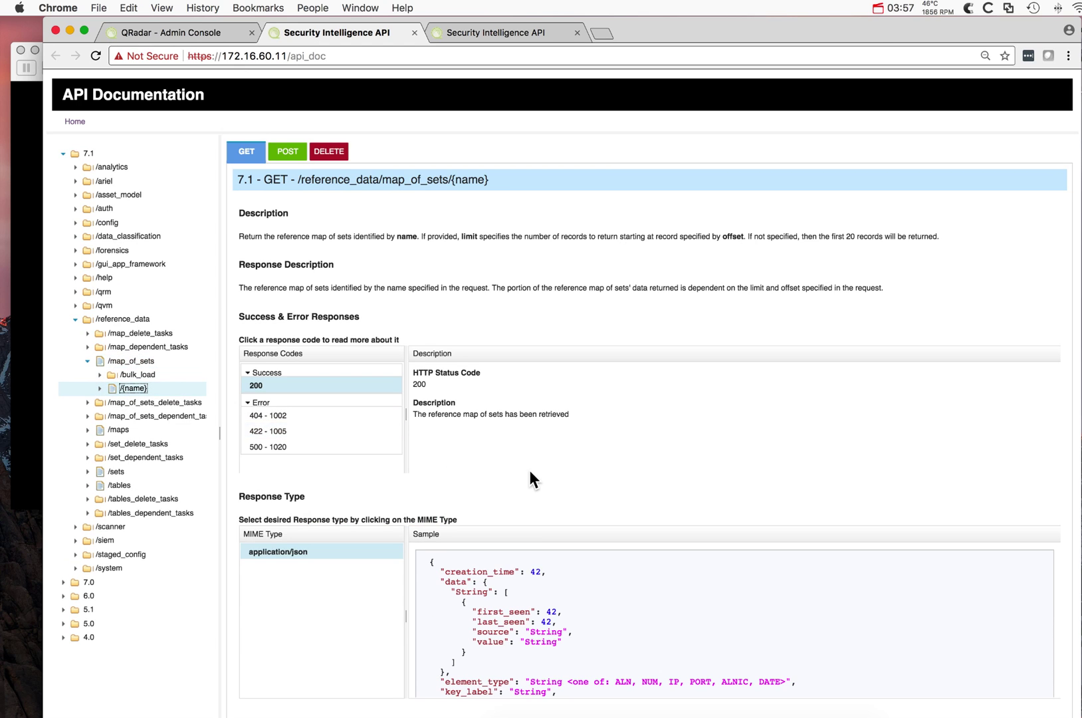
scroll(529, 470, "down", 5)
scroll(529, 470, "down", 2)
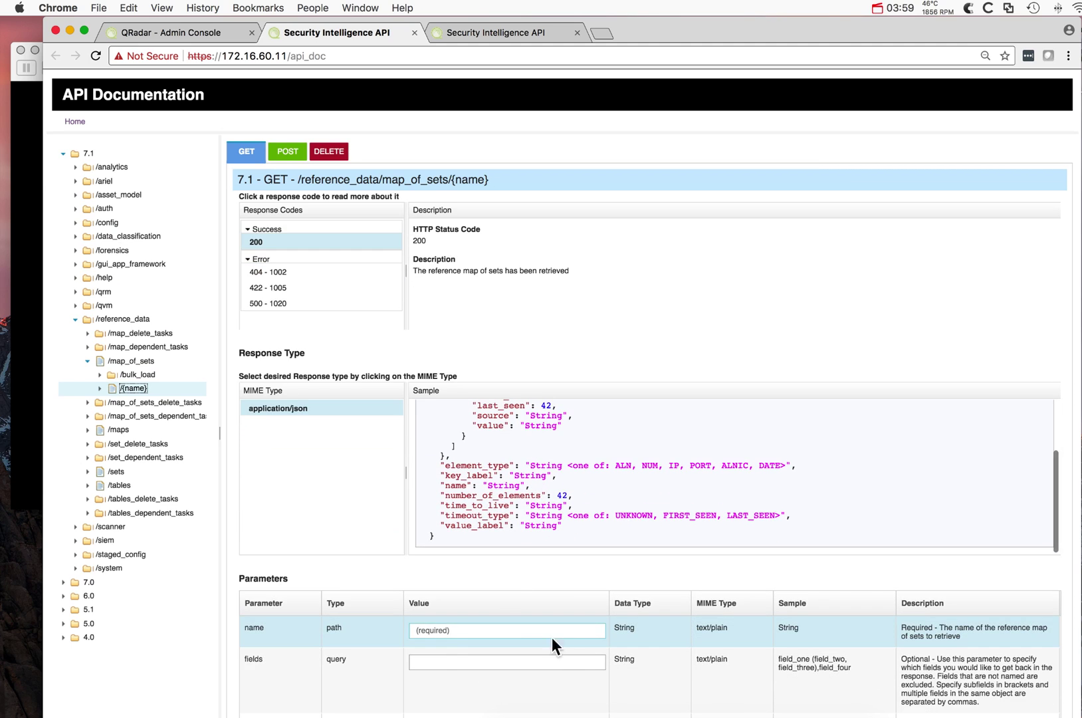
left_click(444, 630)
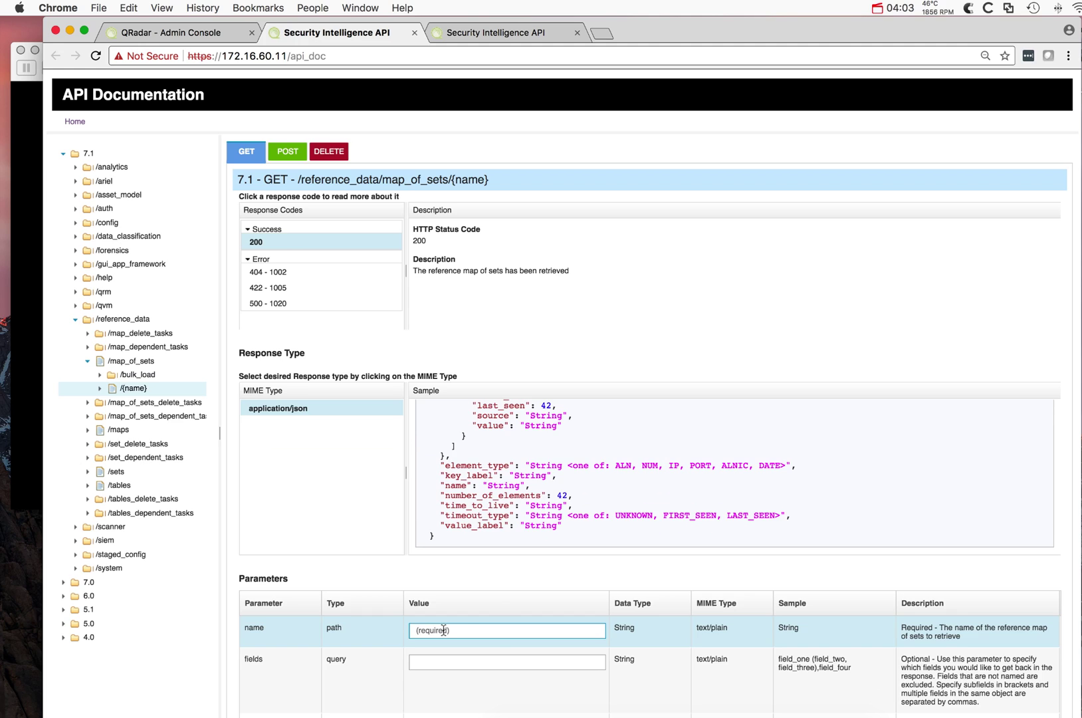
key("super+v")
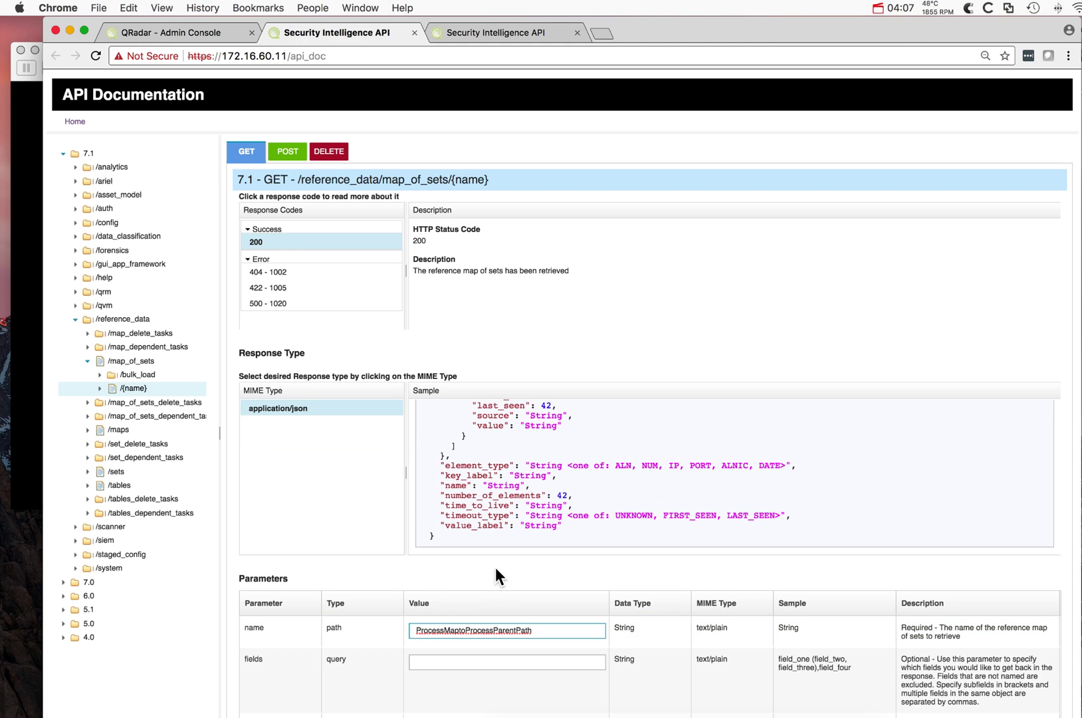
Step: Run the request and review the 200 response entries such as winlogon.exe and csrss.exe
scroll(484, 566, "down", 3)
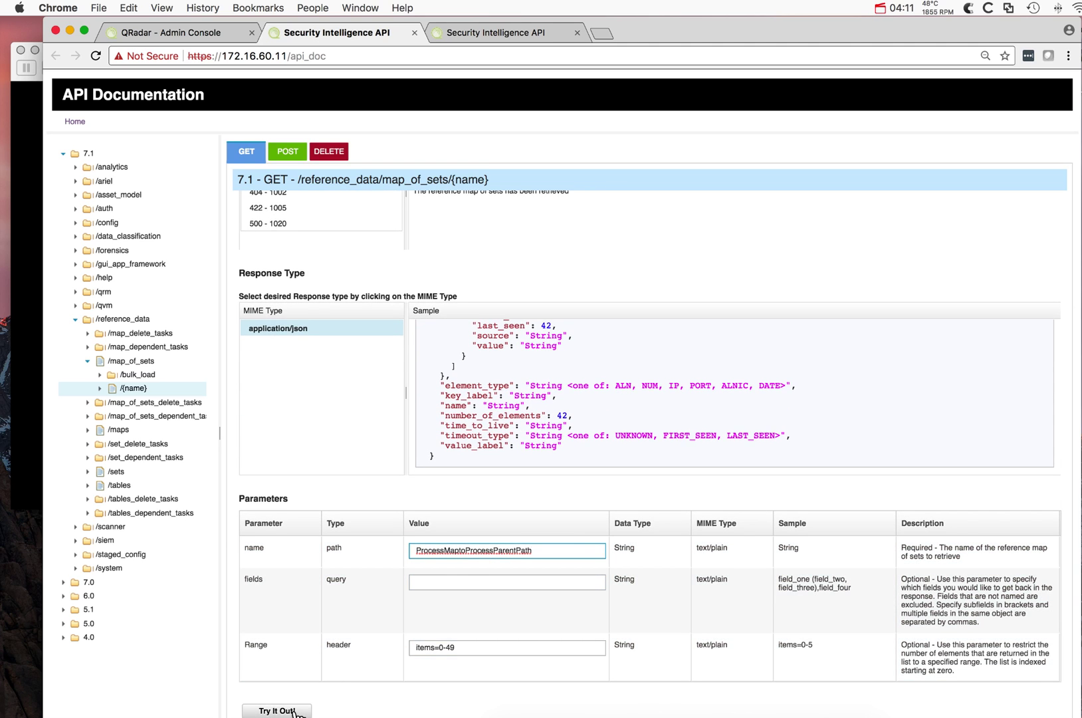
left_click(295, 713)
scroll(295, 712, "down", 1)
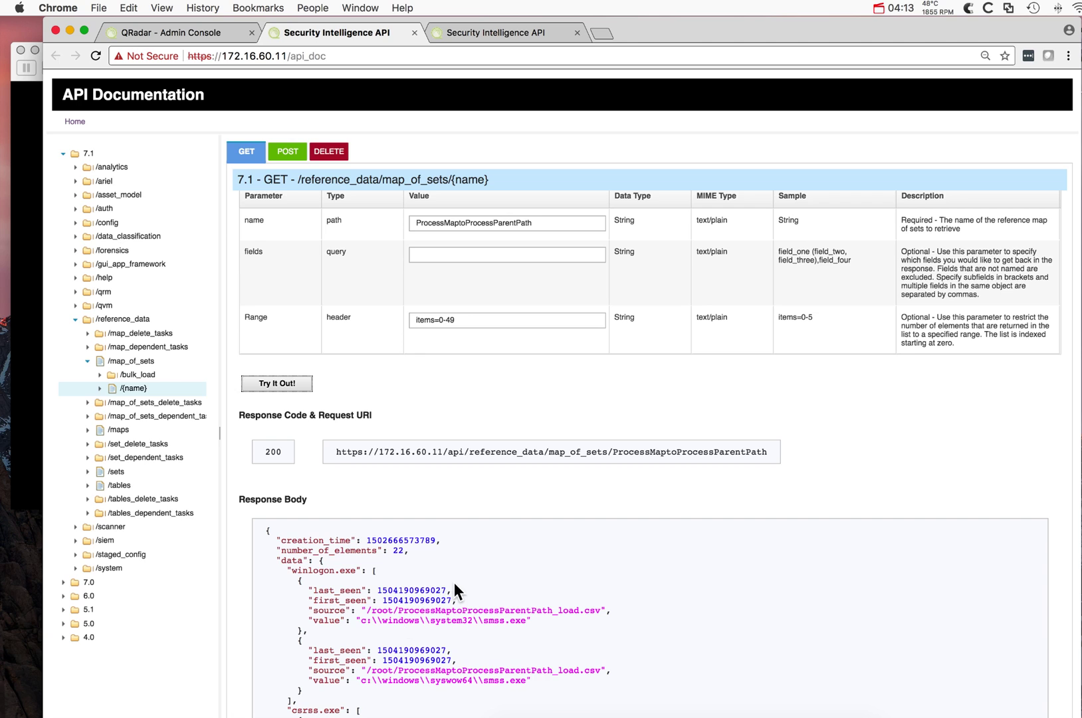
scroll(455, 585, "down", 3)
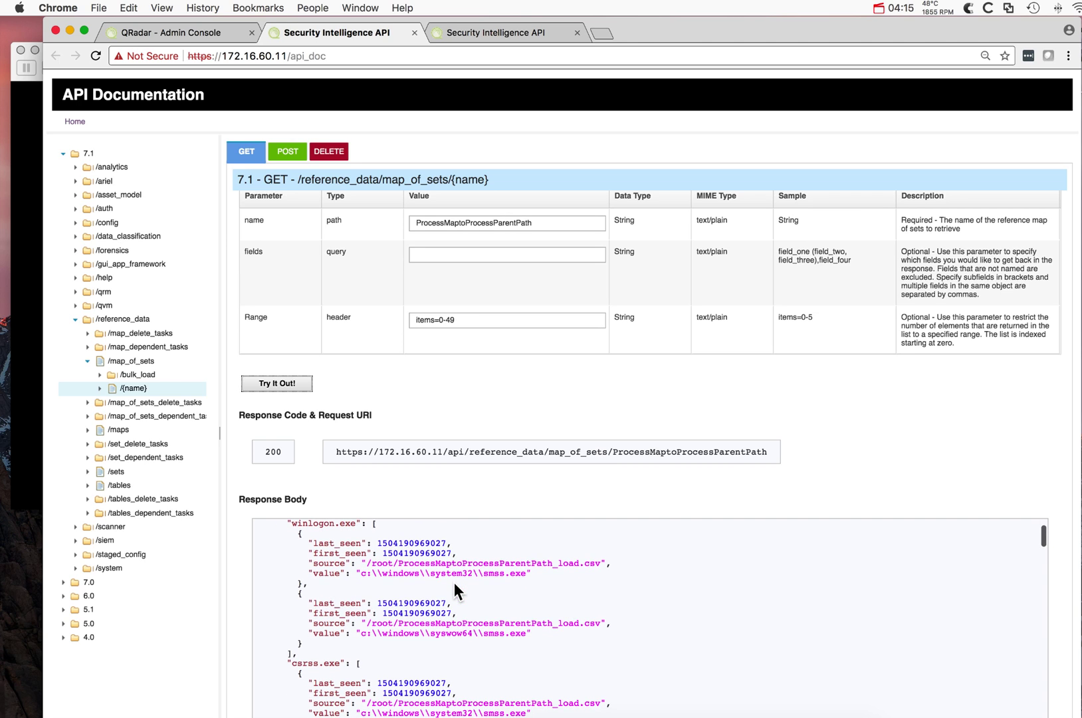
scroll(454, 582, "up", 1)
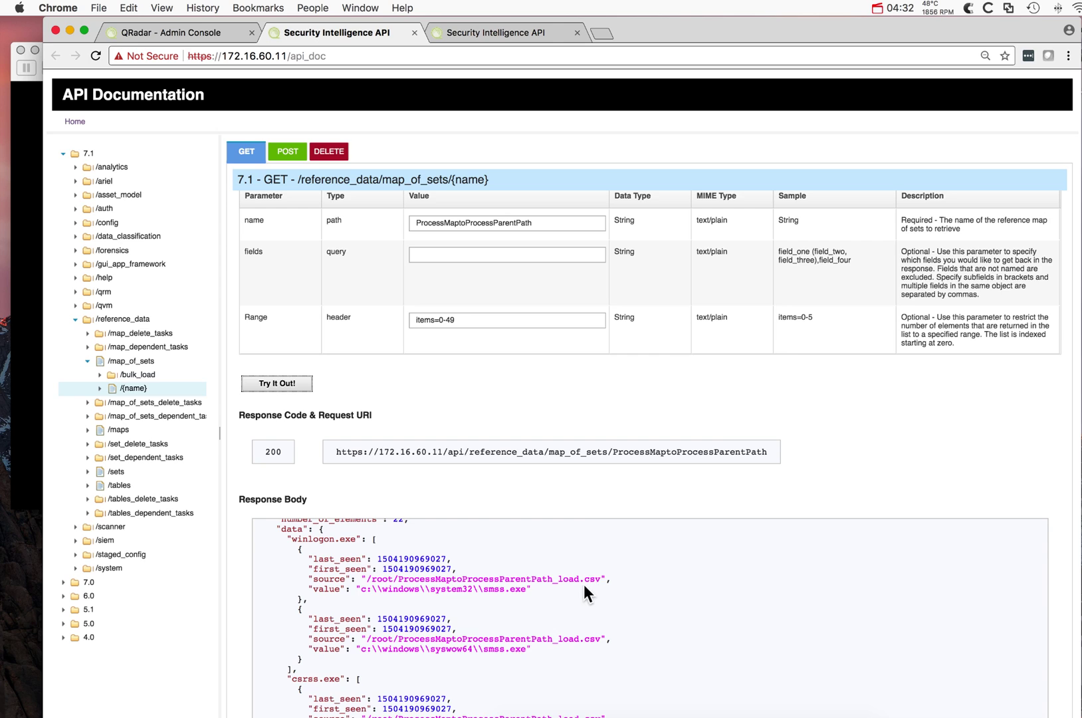
scroll(544, 605, "down", 3)
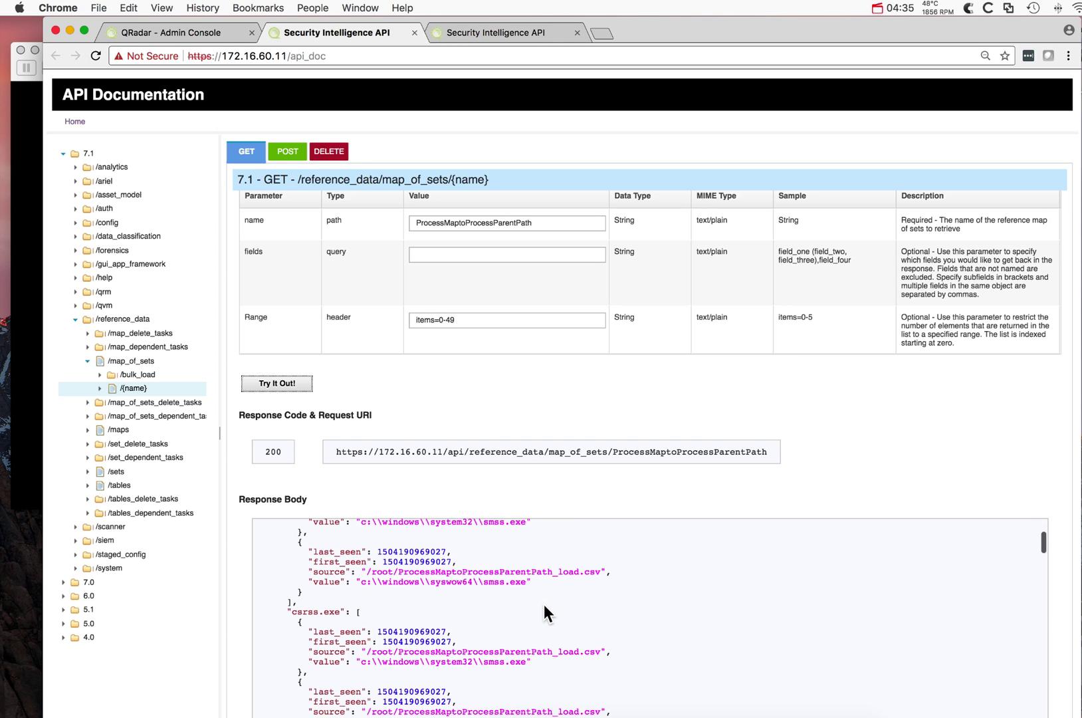
scroll(544, 605, "down", 1)
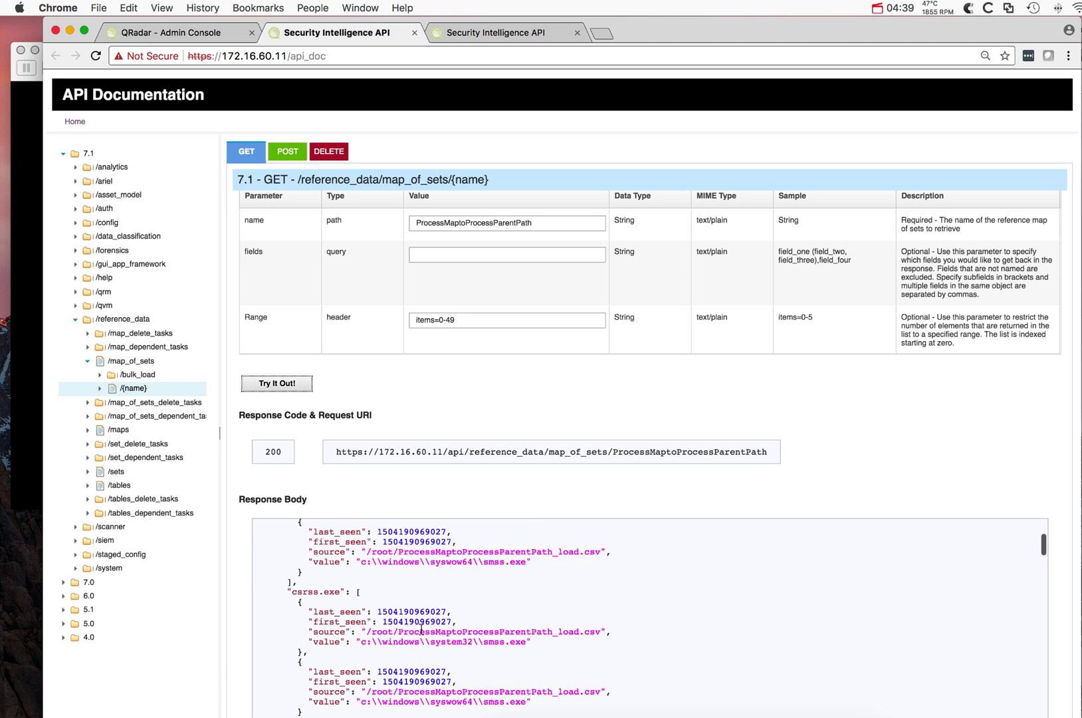
scroll(433, 681, "down", 1)
scroll(433, 681, "down", 10)
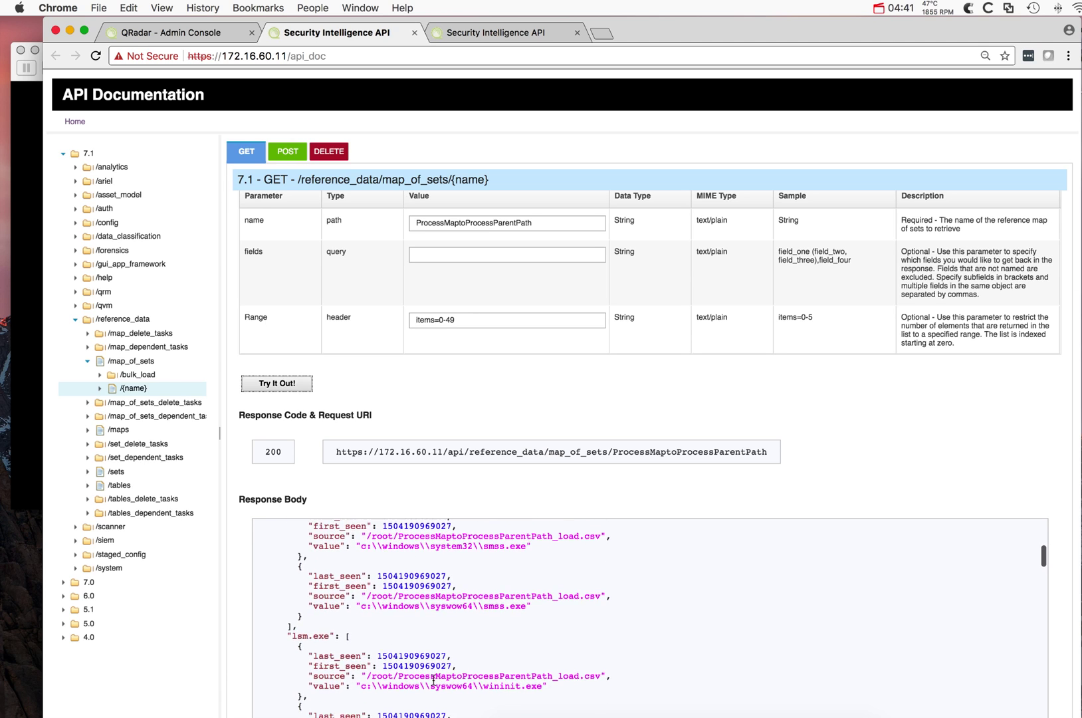
scroll(433, 681, "up", 8)
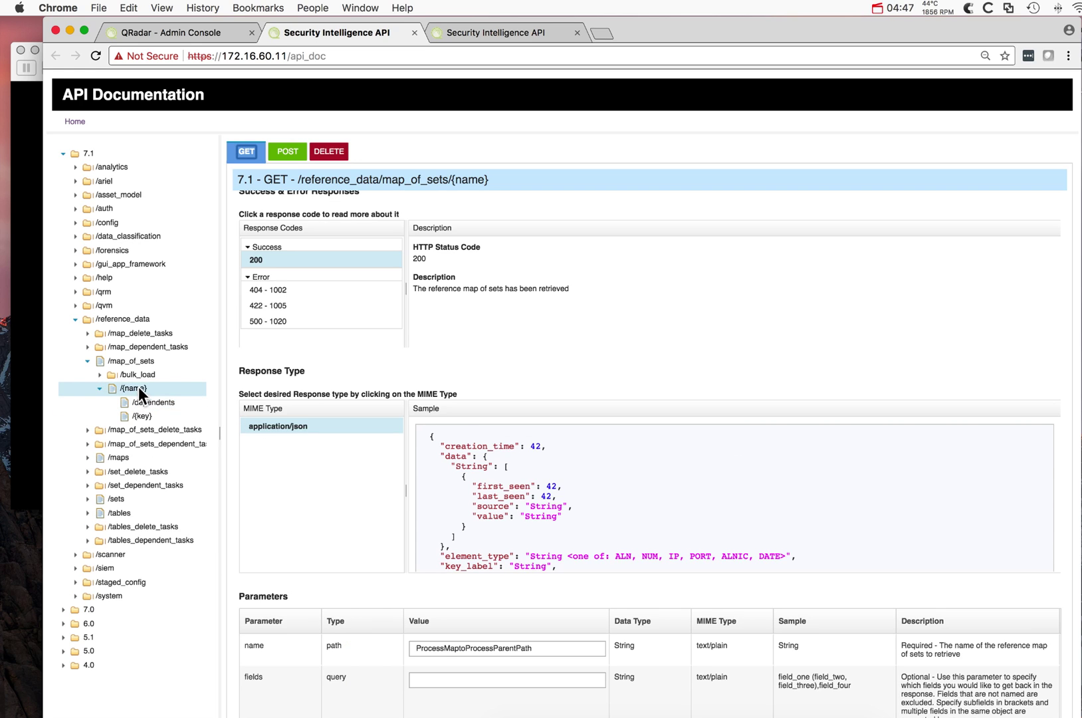
Step: Show the POST /reference_data/map_of_sets/{name} form with ProcessMaptoProcessParentPath as the name
left_click(286, 157)
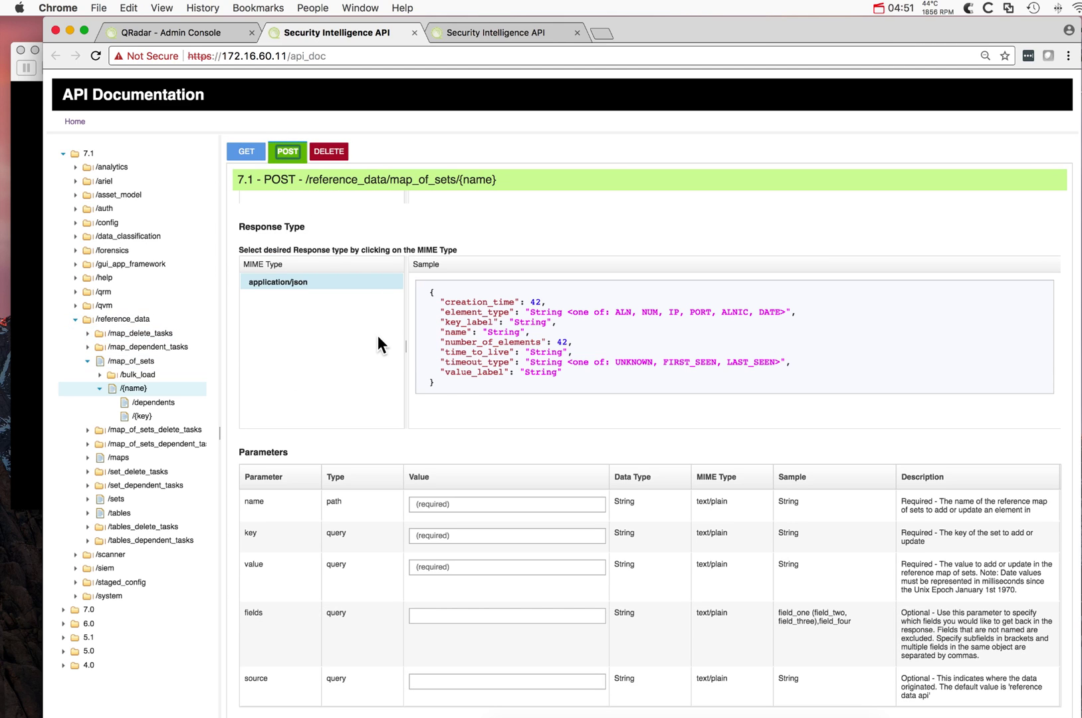
left_click(430, 504)
type("ProcessMaptoProcessParentPath")
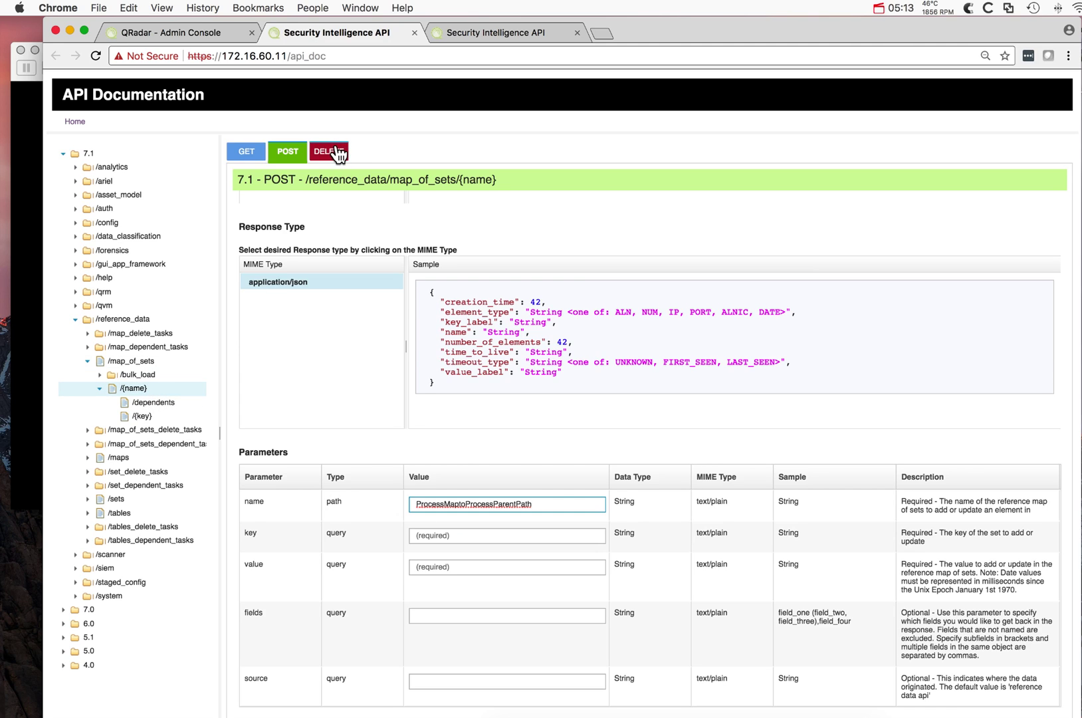
Step: Read the DELETE /reference_data/map_of_sets/{name} documentation for removing or purging a map of sets
left_click(336, 150)
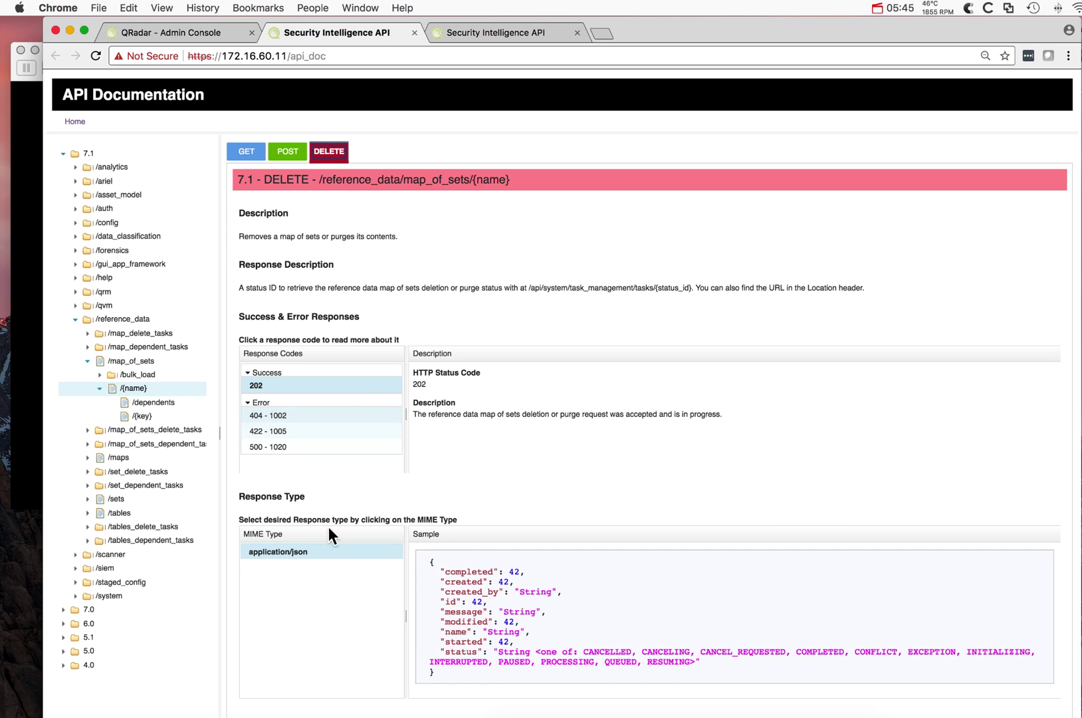
scroll(299, 622, "down", 5)
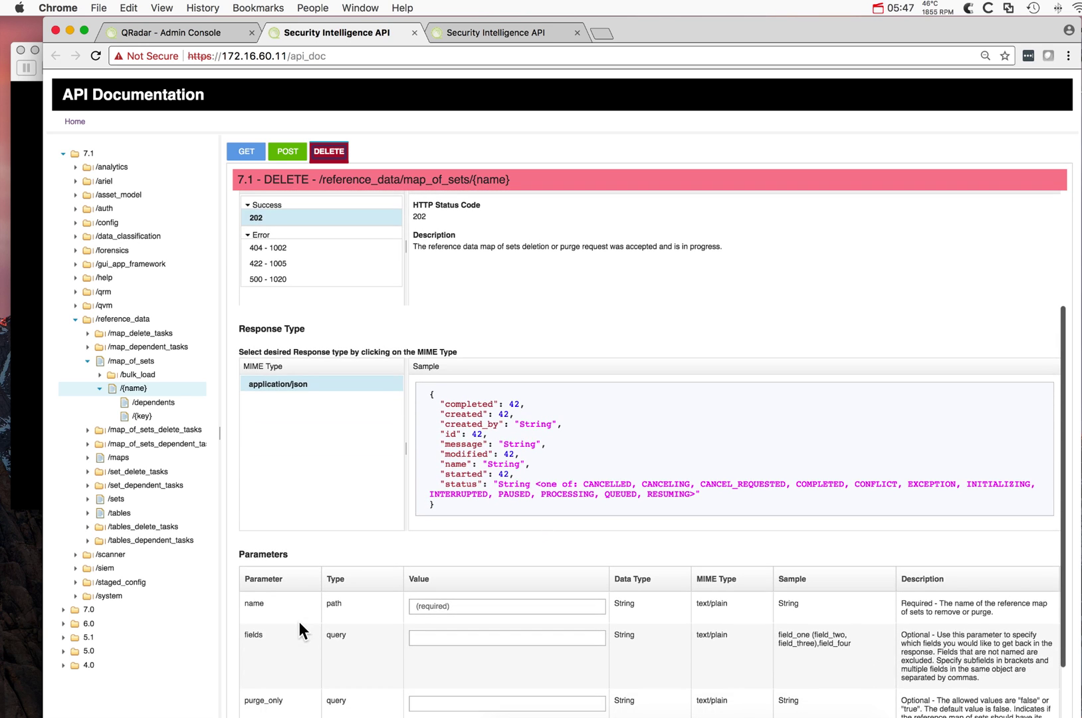
scroll(300, 622, "up", 5)
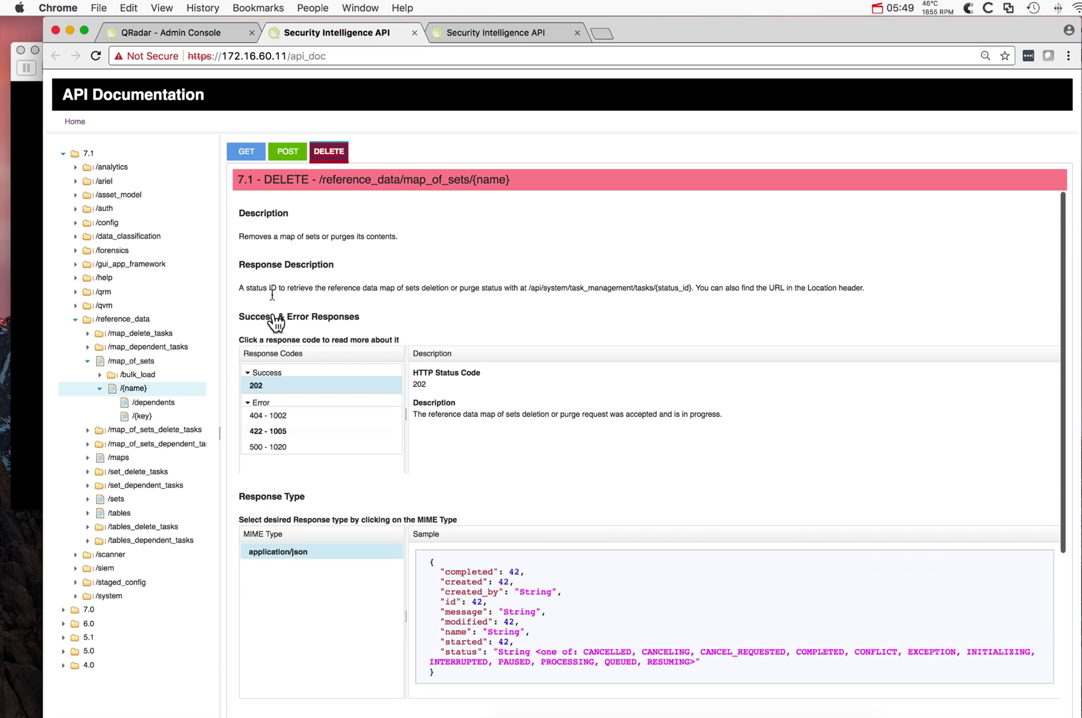